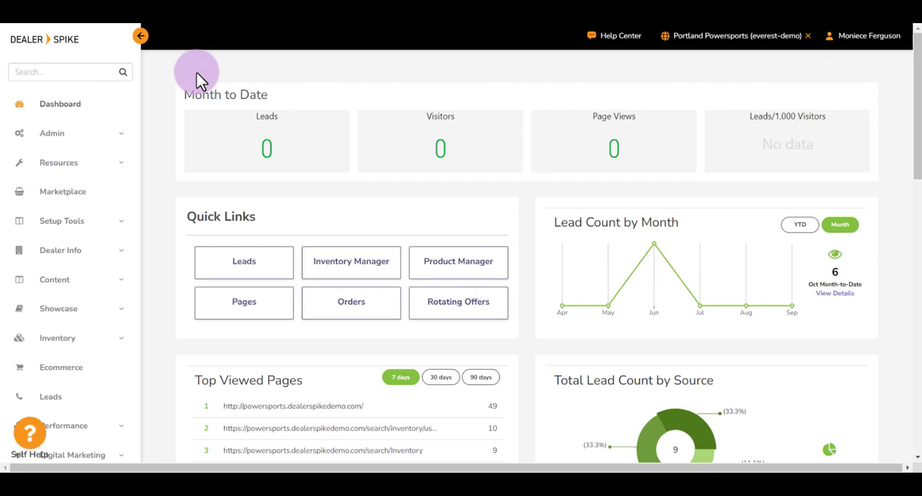
Open the list of pages in the site's Content section
left_click(119, 284)
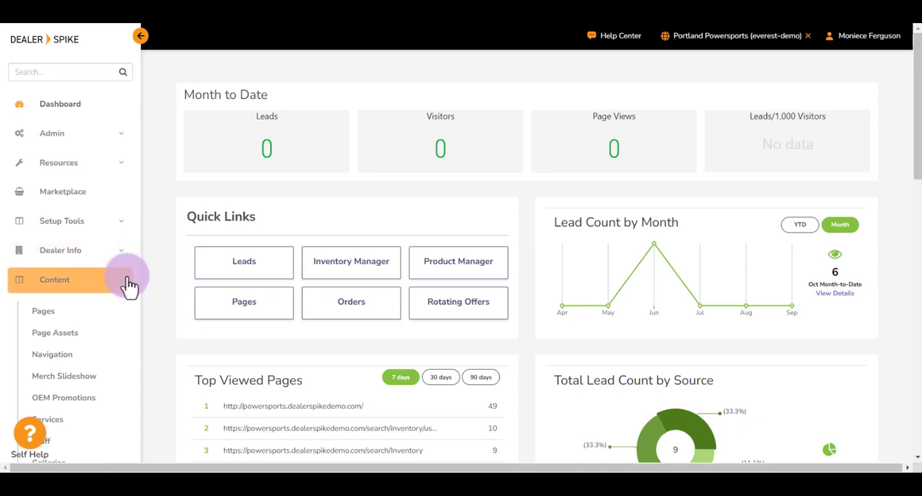
left_click(123, 287)
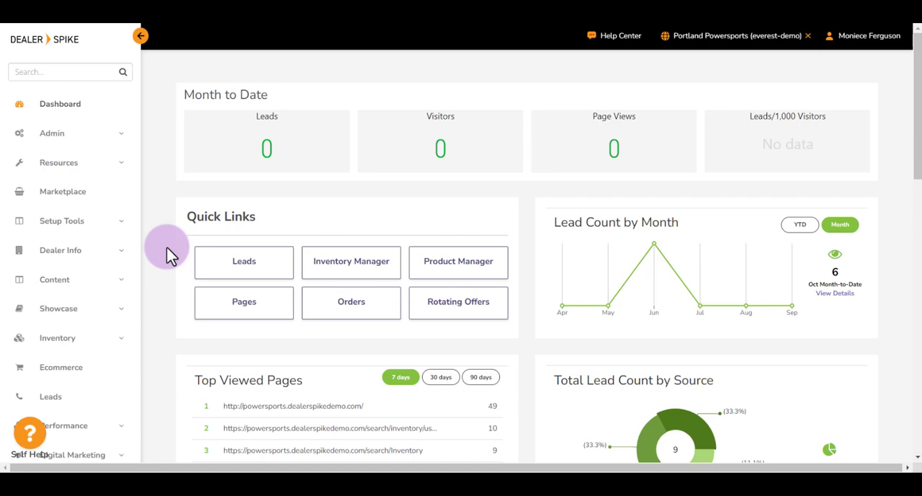
left_click(112, 279)
left_click(70, 313)
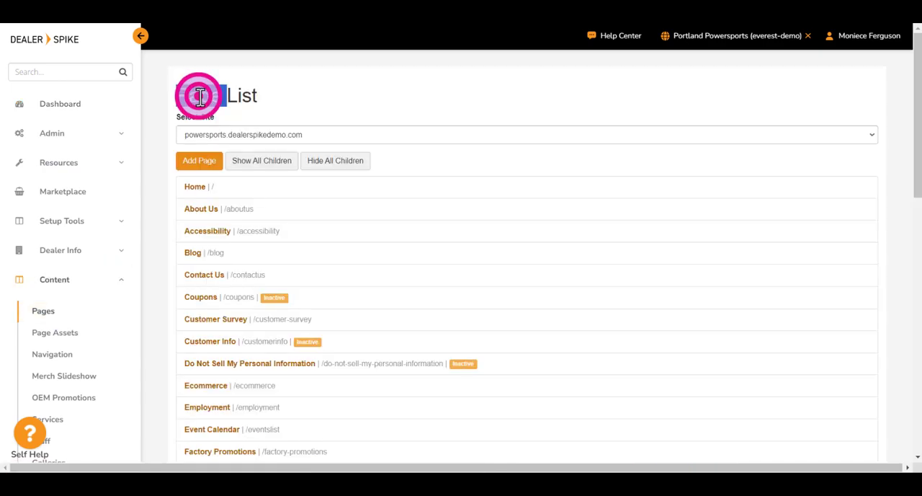
Look through the page list of the powersports.dealerspikedemo.com site, including the About Us entry
triple_click(198, 96)
left_click(200, 164)
left_click(255, 97)
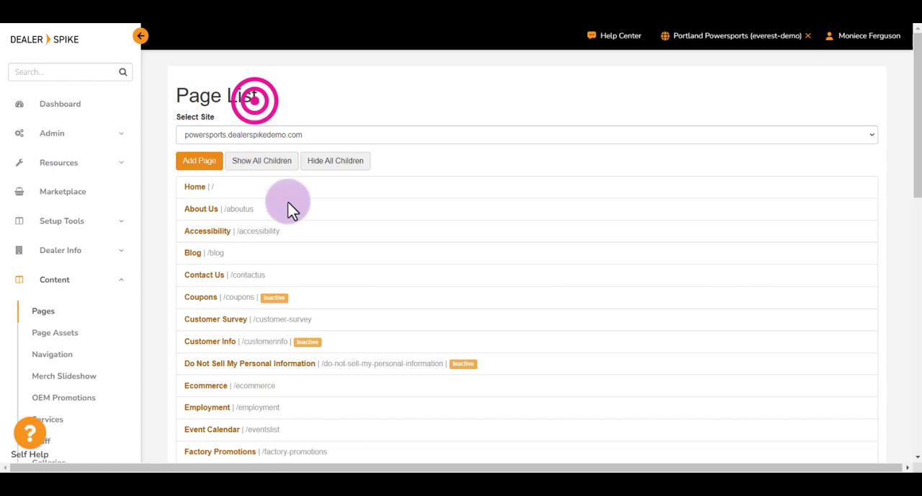
scroll(334, 281, "down", 2)
scroll(333, 281, "down", 3)
scroll(334, 281, "up", 5)
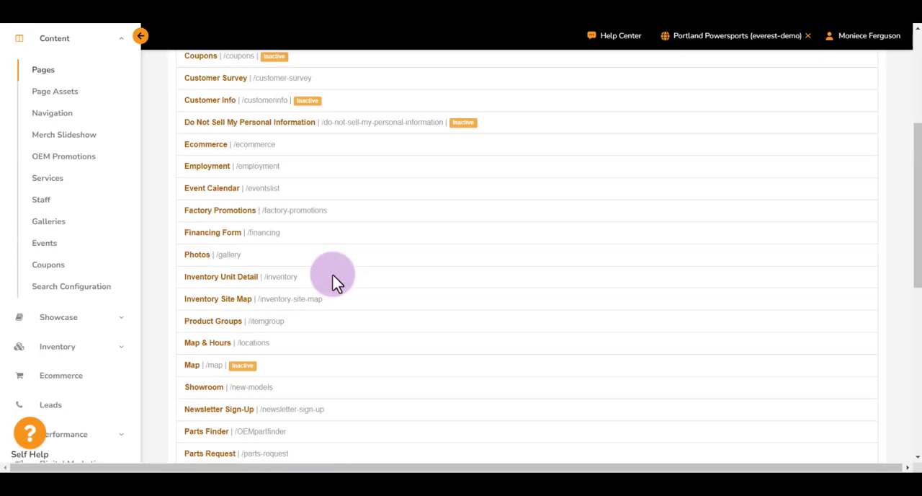
left_click(228, 209)
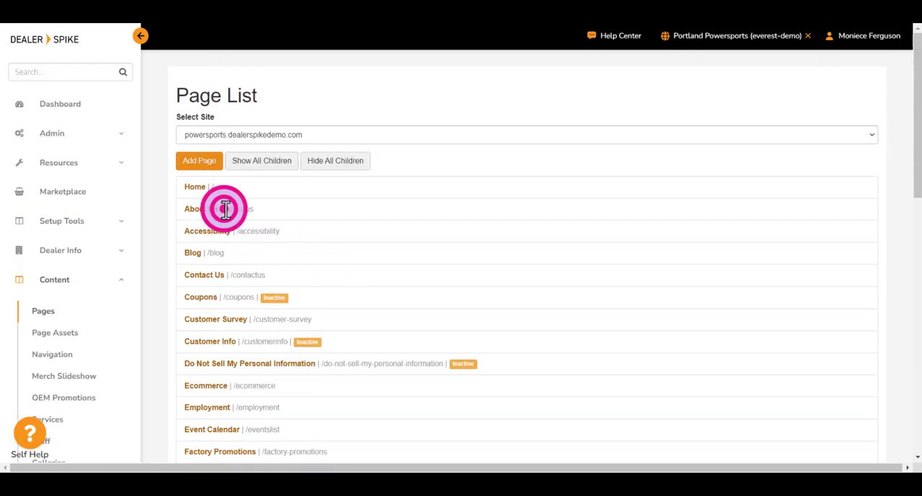
left_click(355, 213)
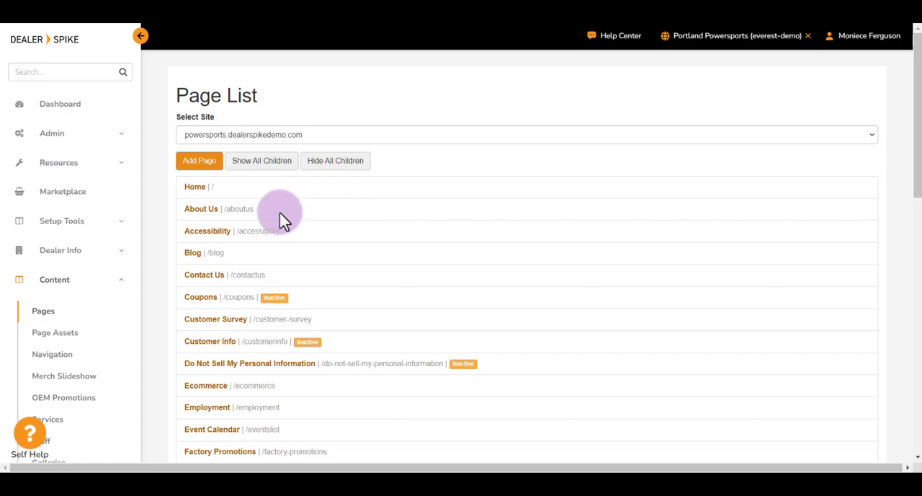
Open the About Us page details and start editing its About Us primary content asset
left_click(204, 210)
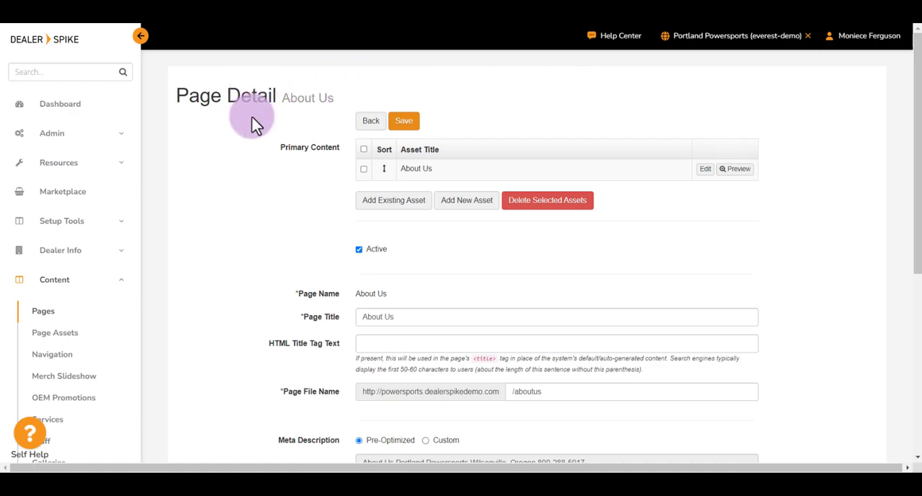
double_click(192, 99)
left_click(322, 100)
triple_click(321, 100)
left_click(321, 100)
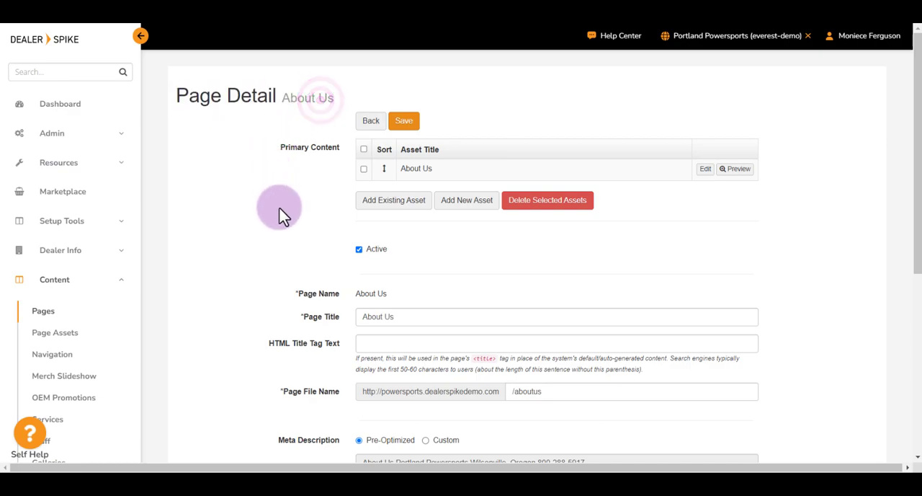
triple_click(304, 146)
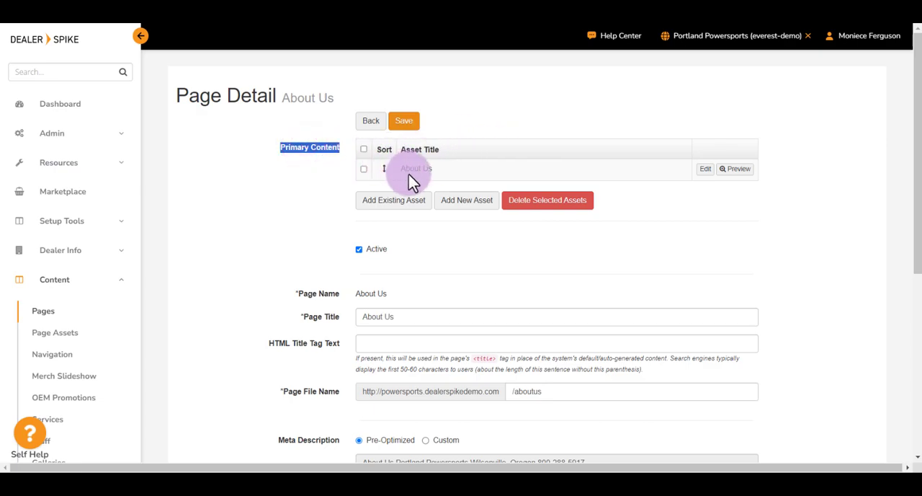
left_click(706, 171)
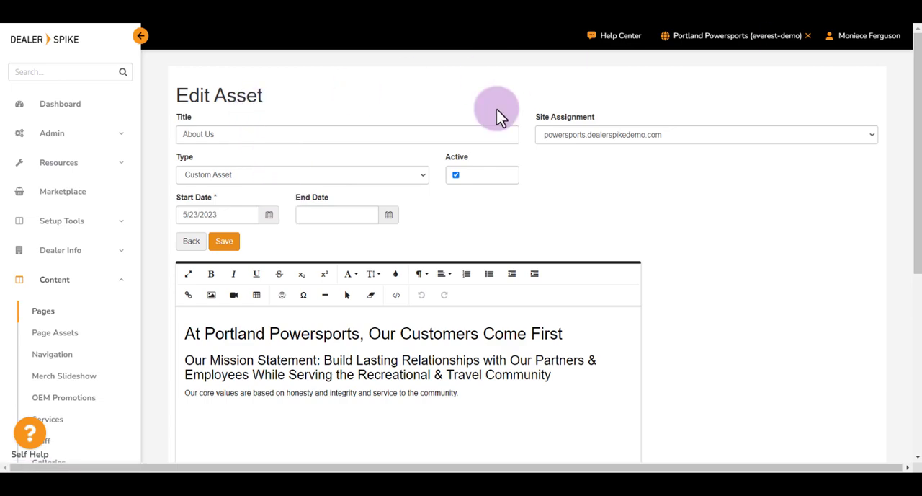
Review the About Us asset's body text, site assignment, type, active status and end date
left_click_drag(184, 329, 519, 415)
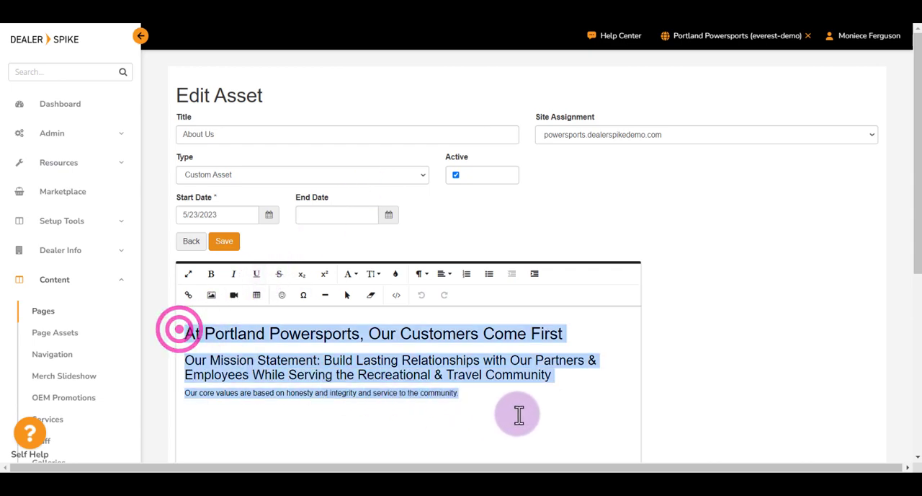
left_click(537, 383)
left_click(650, 214)
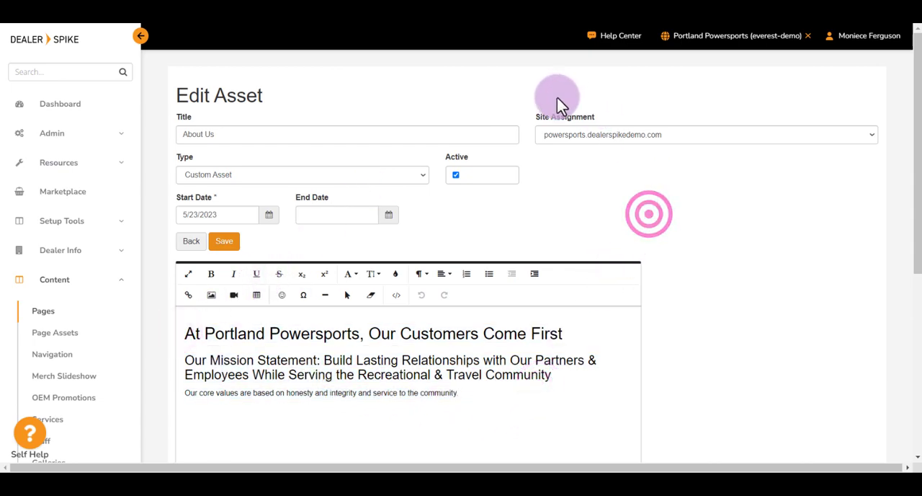
left_click(562, 117)
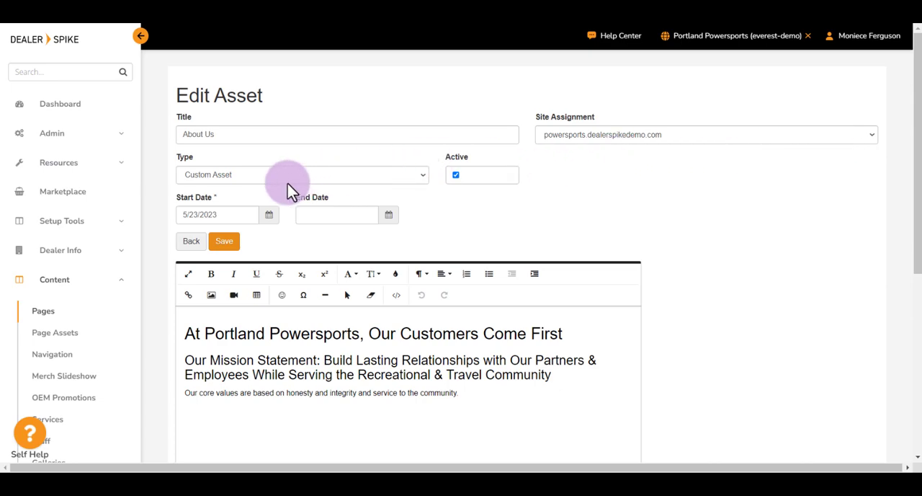
left_click(183, 160)
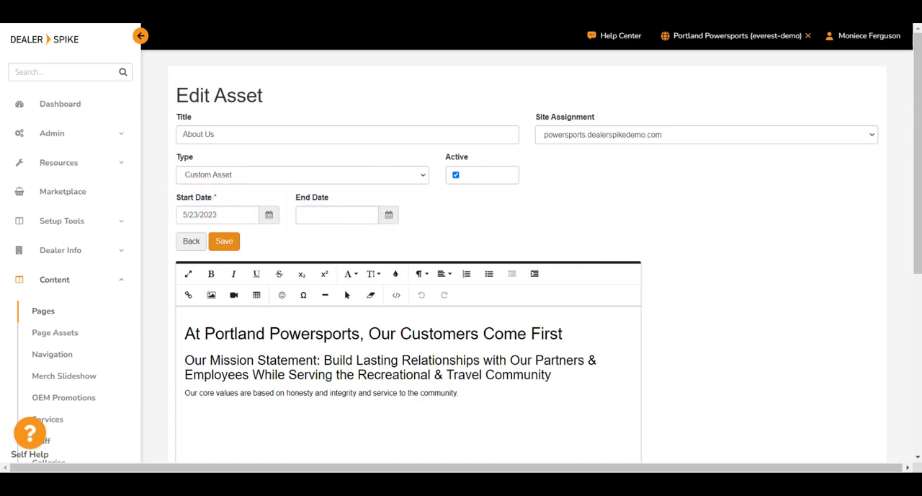
left_click(458, 169)
left_click_drag(458, 162, 450, 161)
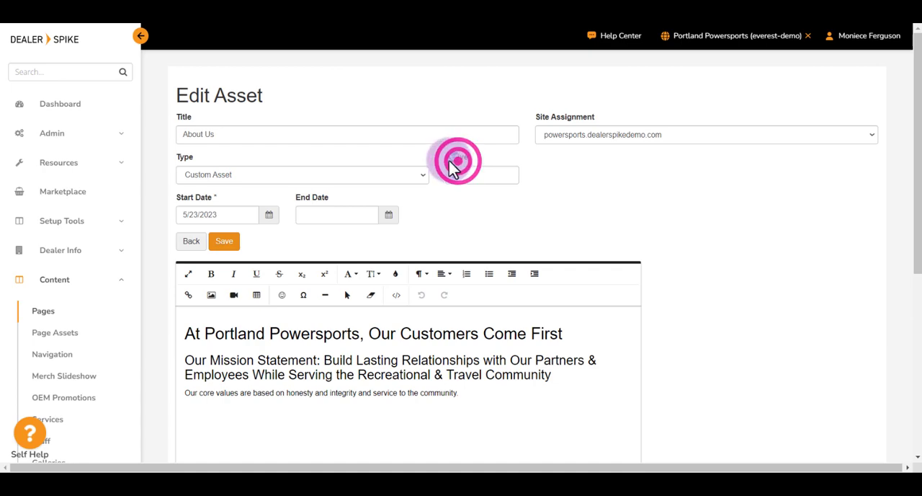
triple_click(327, 200)
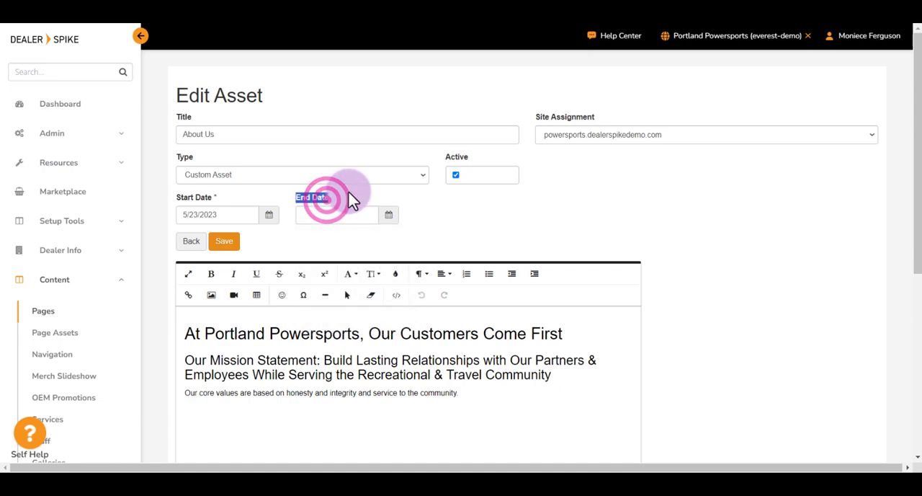
left_click(350, 191)
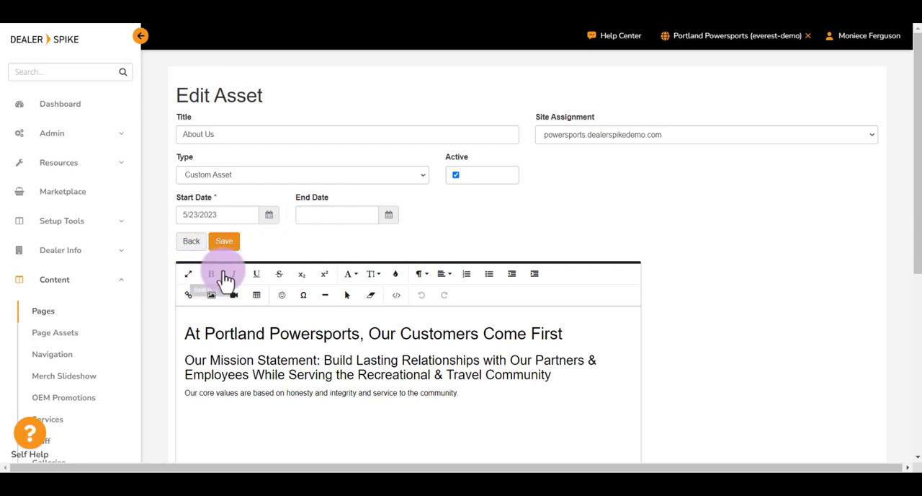
Color the word "Powersports" in the asset's main heading light blue
scroll(377, 313, "down", 2)
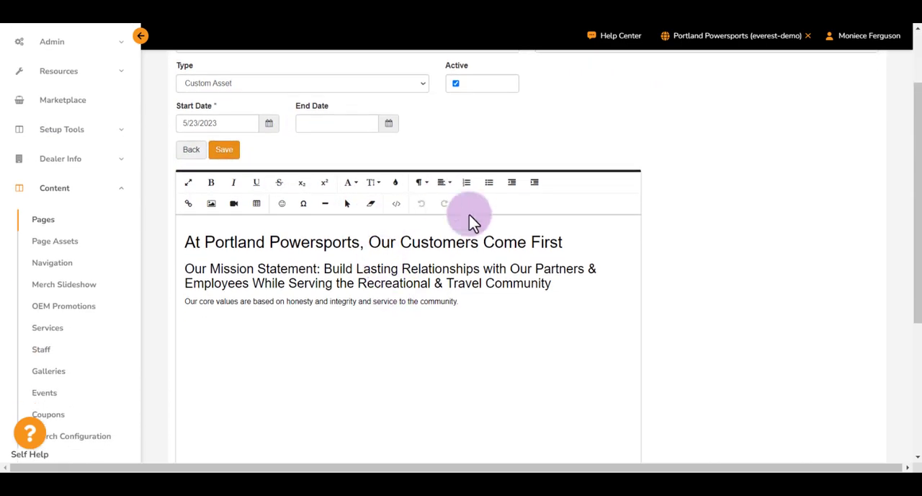
double_click(276, 242)
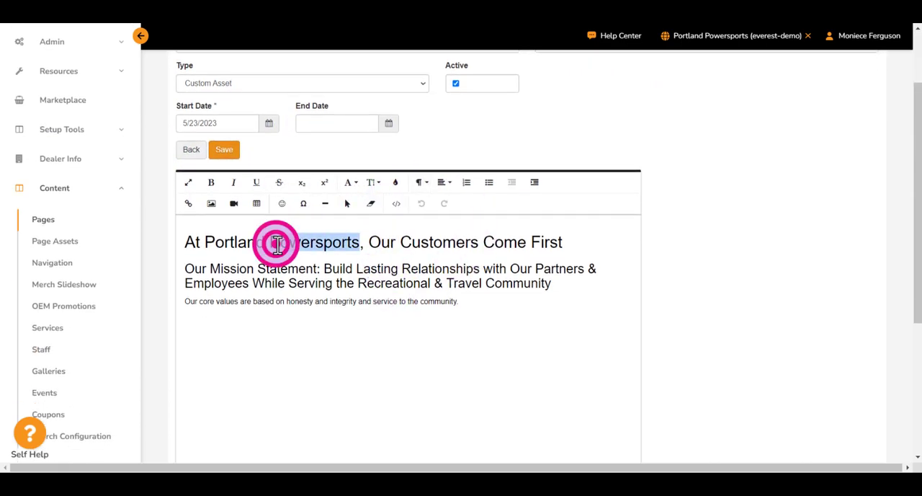
left_click(394, 184)
left_click(446, 295)
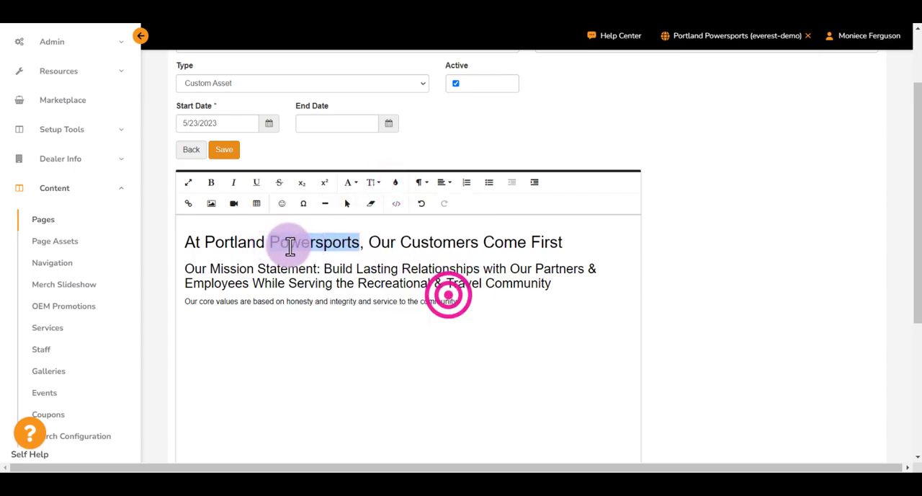
Examine the editor's font family, font size and link options for the heading, plus the site's publishing menu
left_click(351, 182)
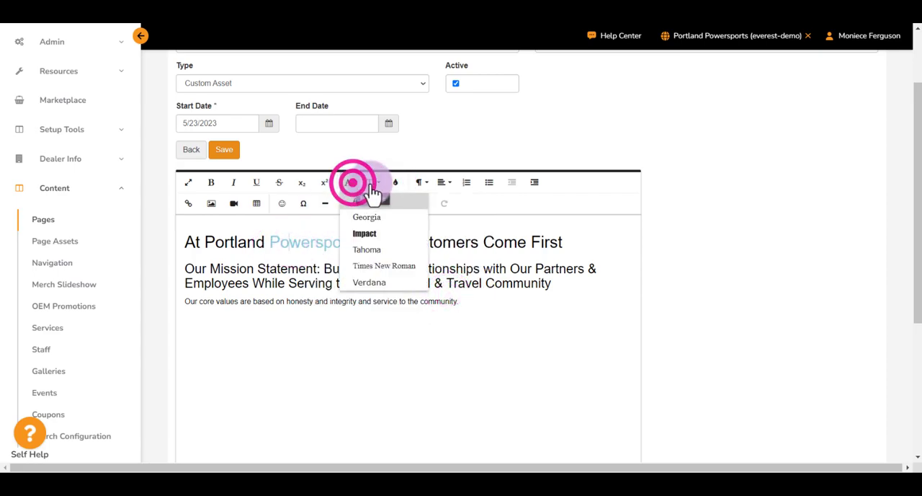
left_click(373, 183)
left_click(374, 183)
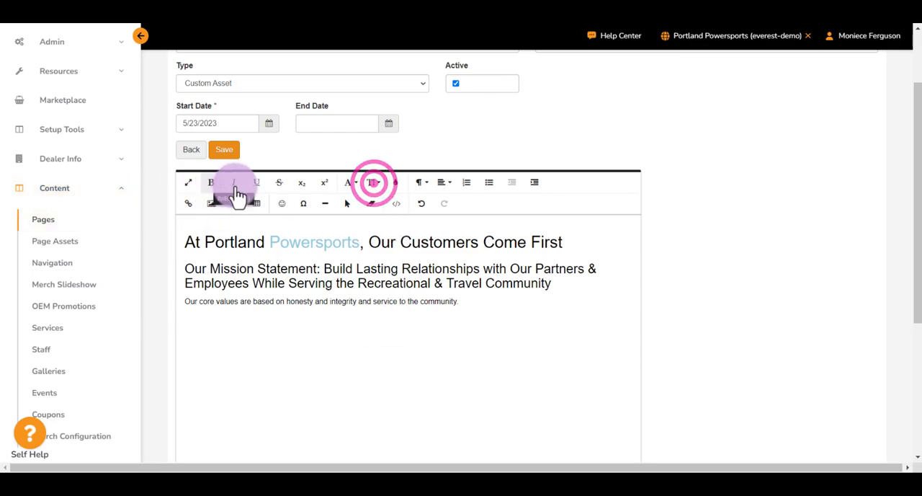
left_click(247, 242)
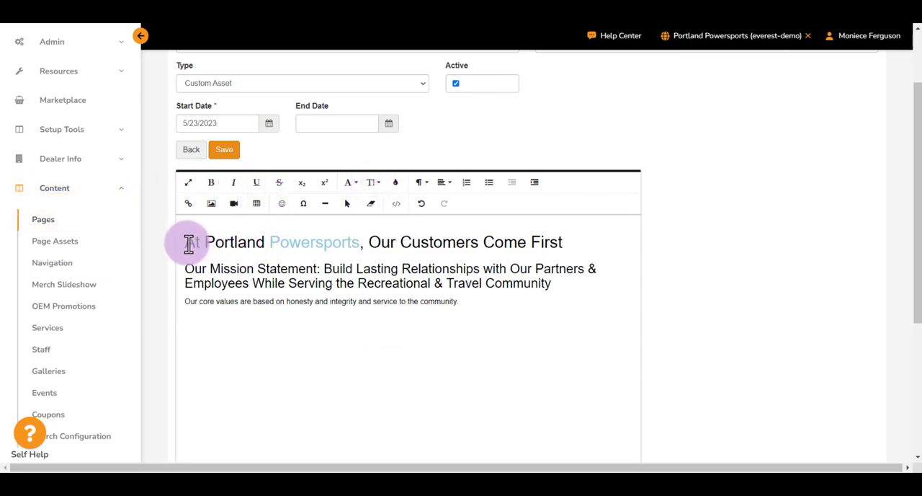
left_click_drag(183, 242, 361, 243)
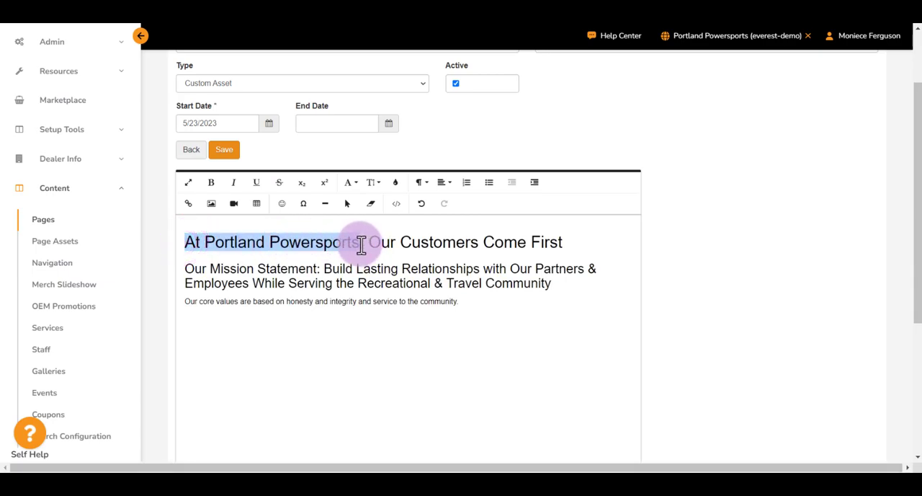
left_click(192, 208)
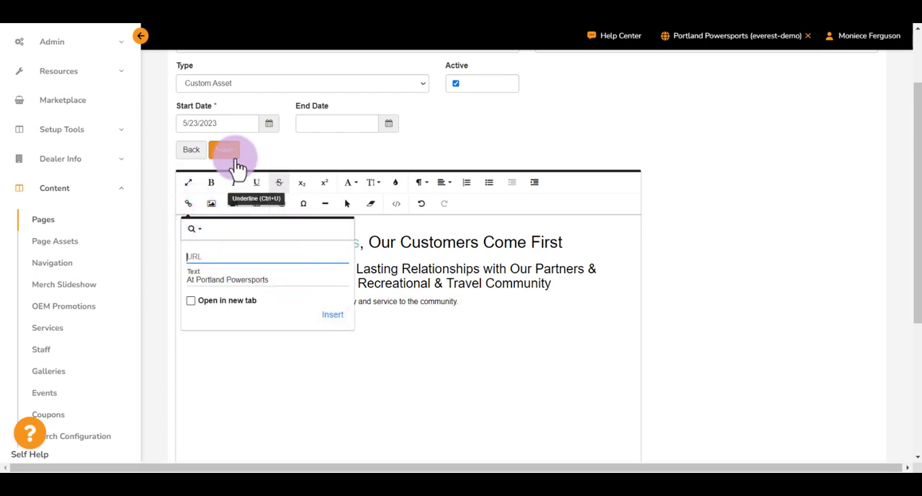
left_click(749, 37)
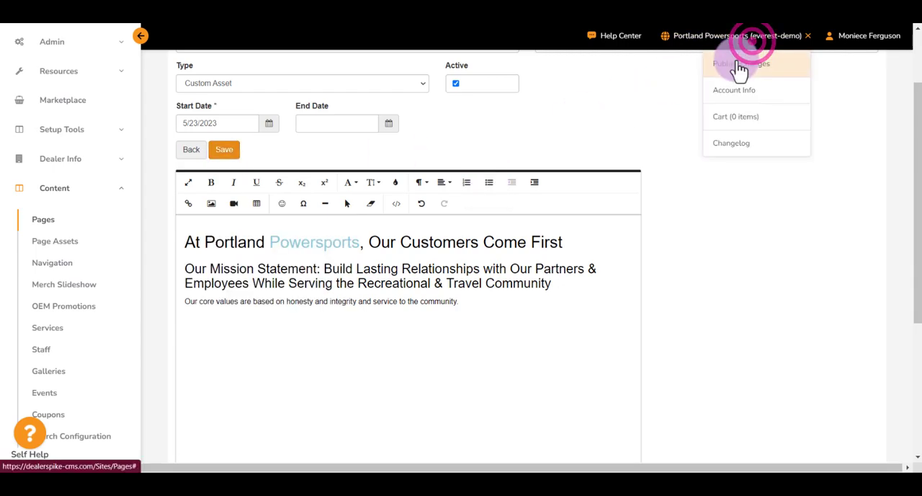
left_click(739, 35)
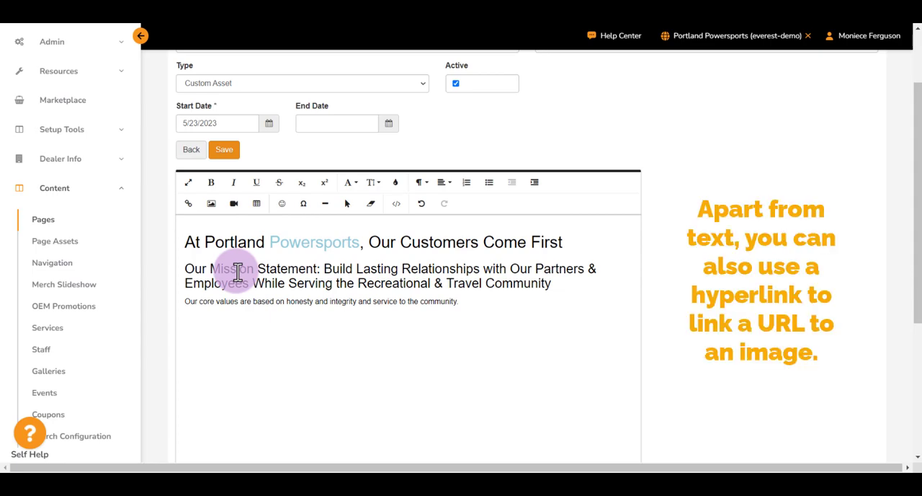
Examine the editor's options for inserting an image, a video and a table
left_click(212, 204)
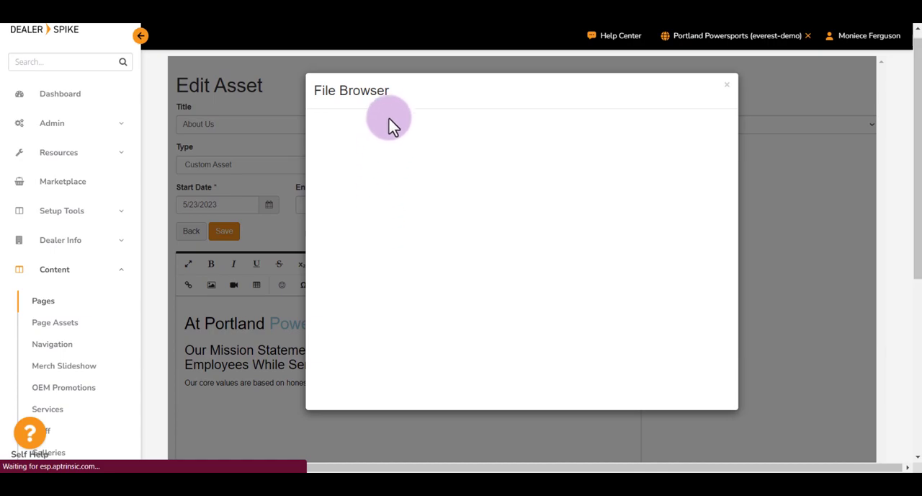
left_click(227, 288)
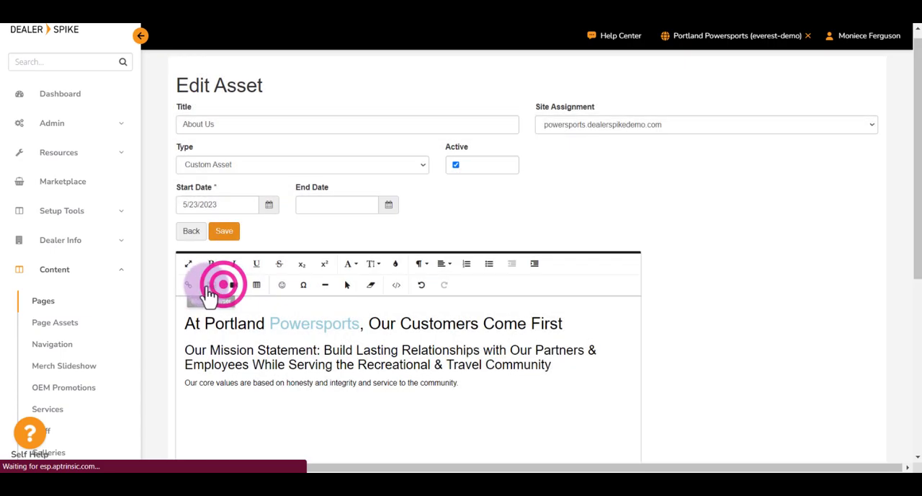
left_click(262, 286)
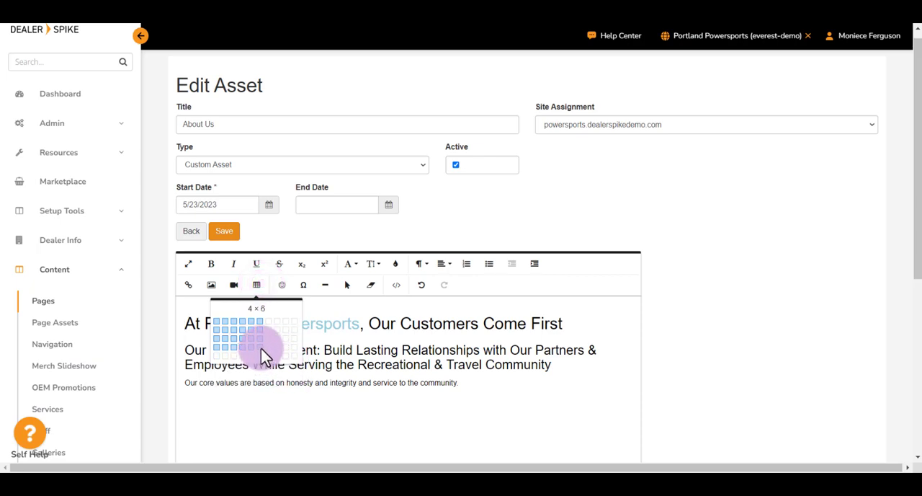
left_click(256, 285)
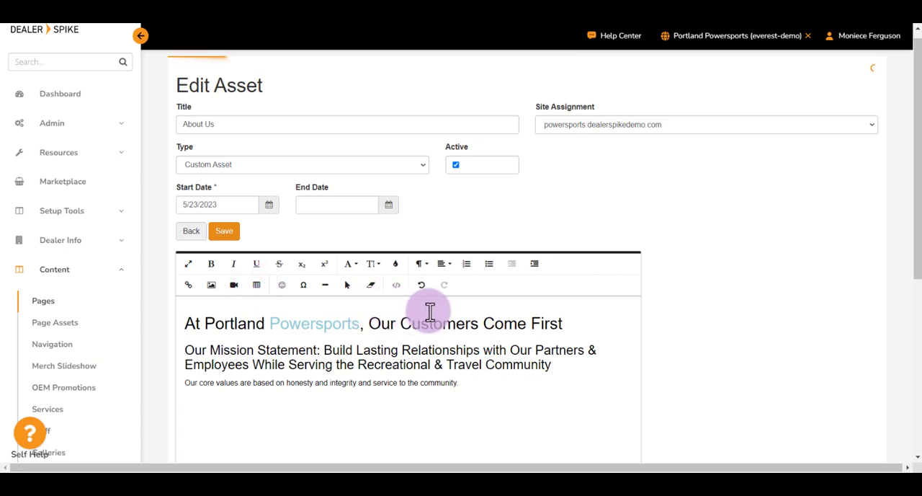
View the About Us asset's HTML source code and return to the visual editor
left_click(397, 288)
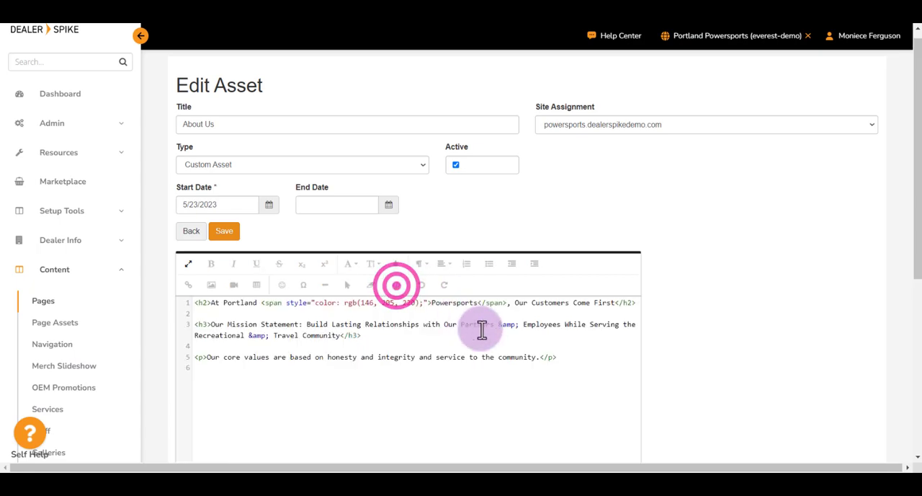
scroll(480, 330, "down", 1)
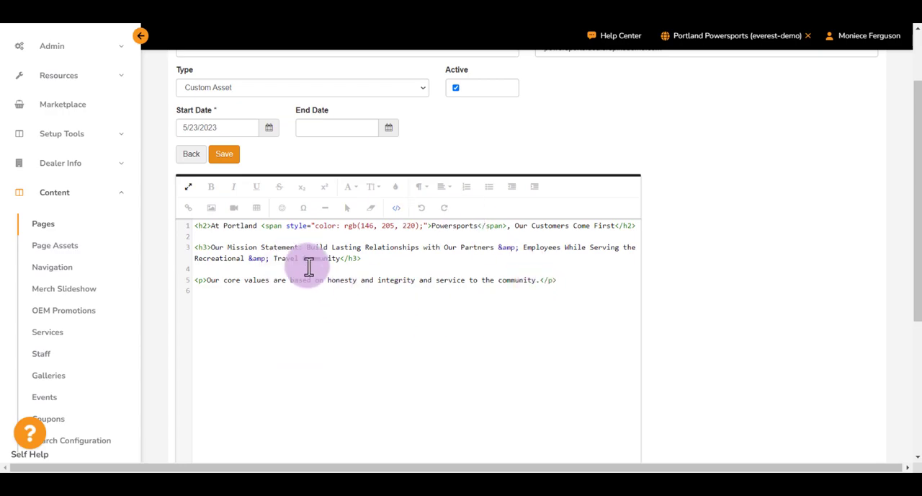
left_click(397, 211)
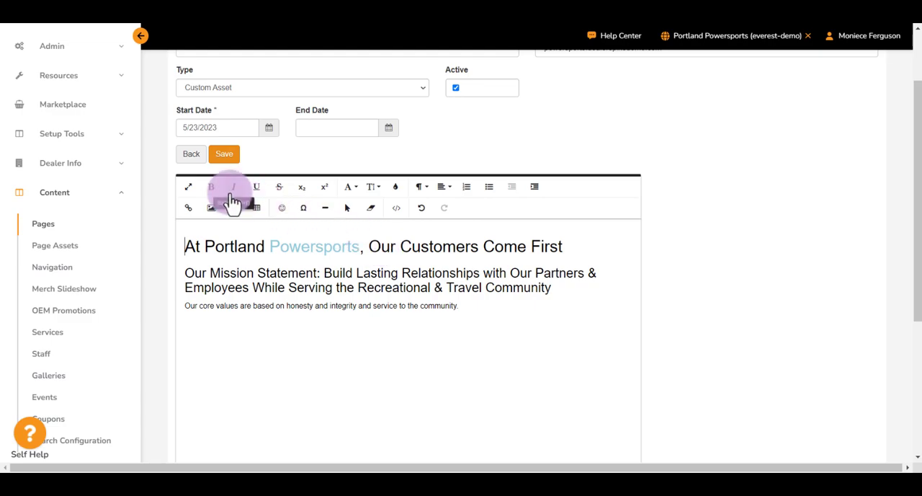
Insert a table of three rows and three columns above the main heading and check the editing options of its top-row cells
left_click(255, 207)
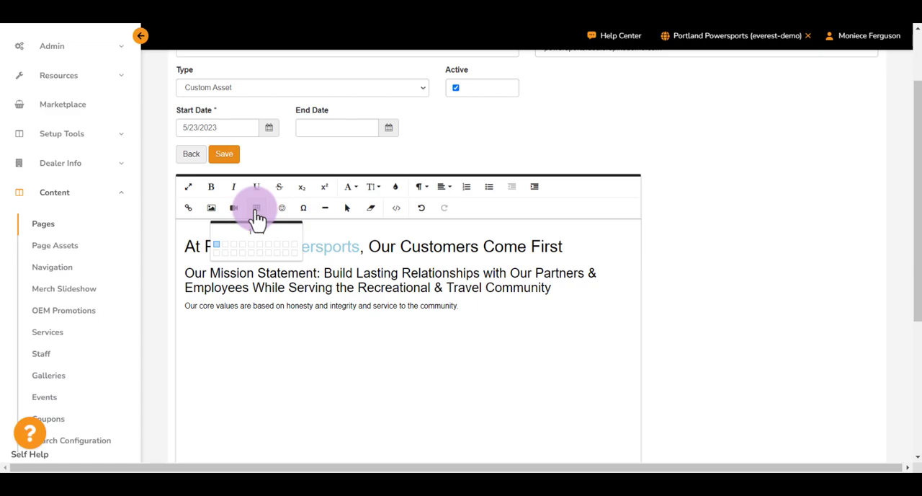
left_click(236, 265)
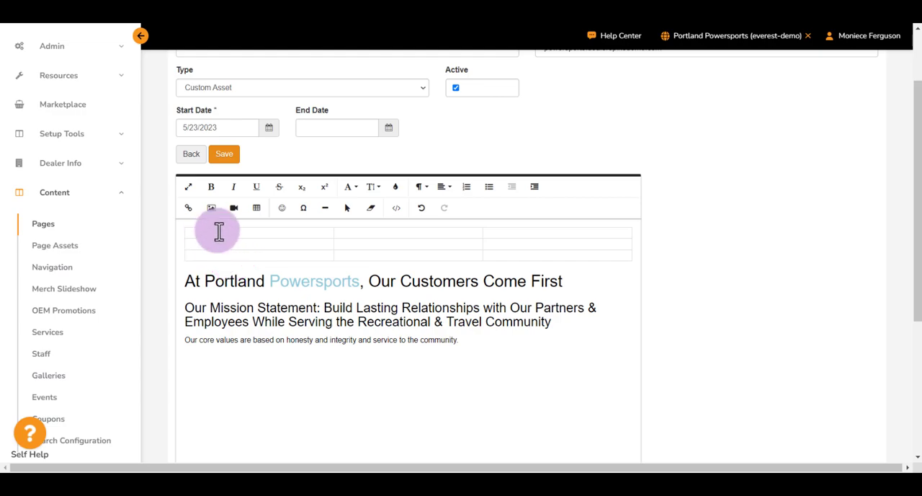
left_click(305, 233)
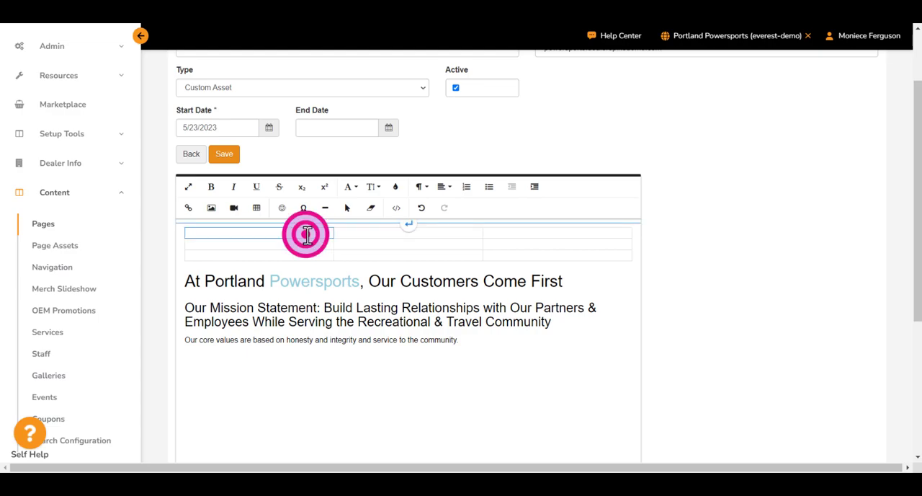
left_click(367, 237)
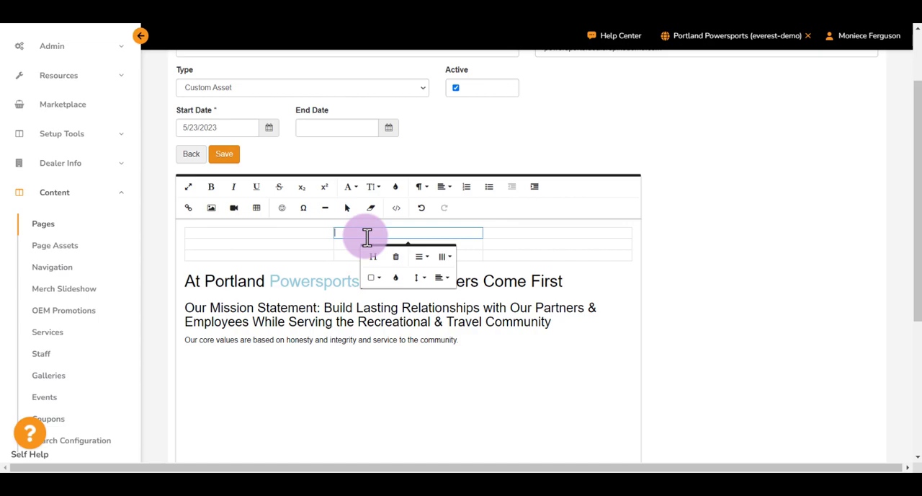
left_click(513, 231)
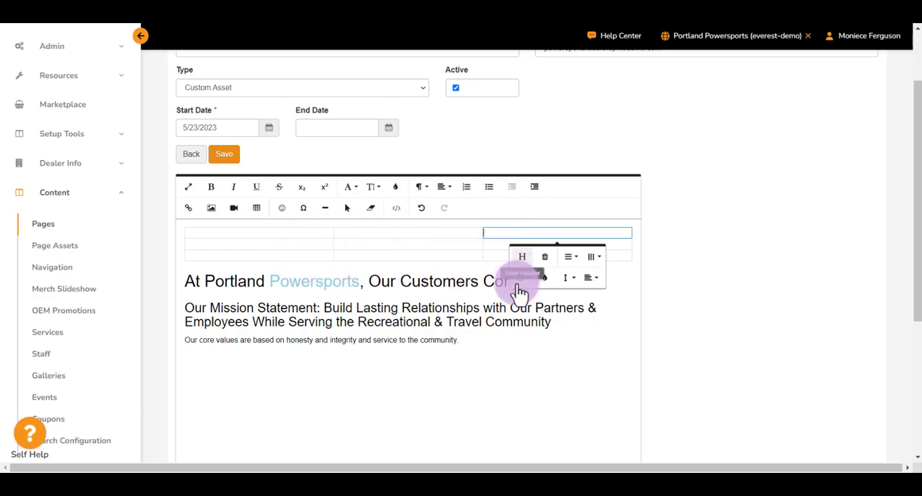
left_click(631, 282)
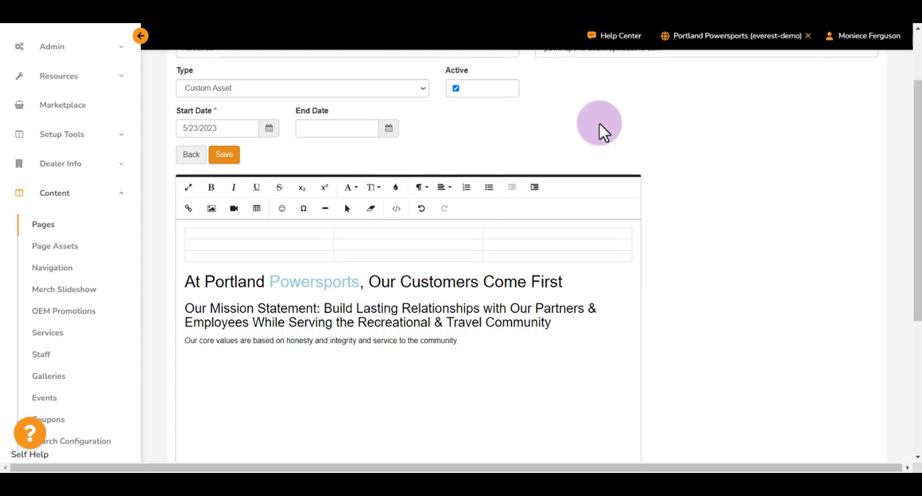
View the technical support contact details and the Help Center link, then dismiss them
scroll(603, 109, "up", 1)
left_click(609, 36)
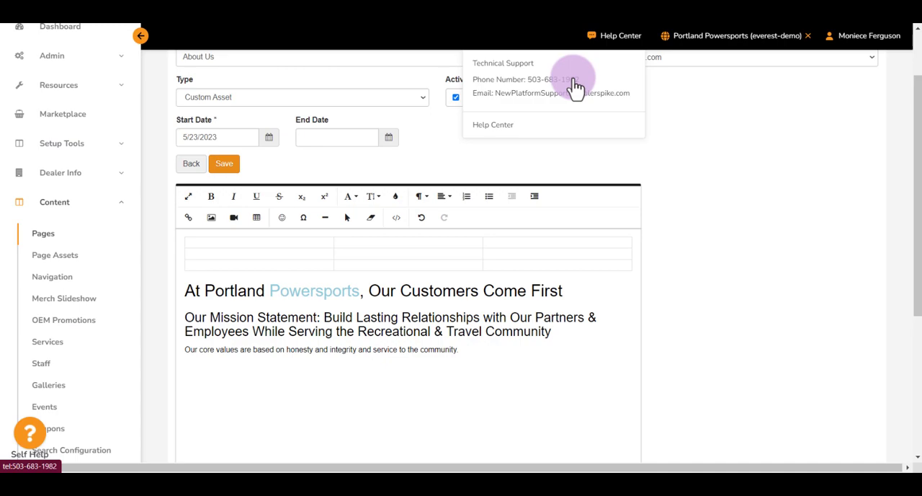
left_click(602, 36)
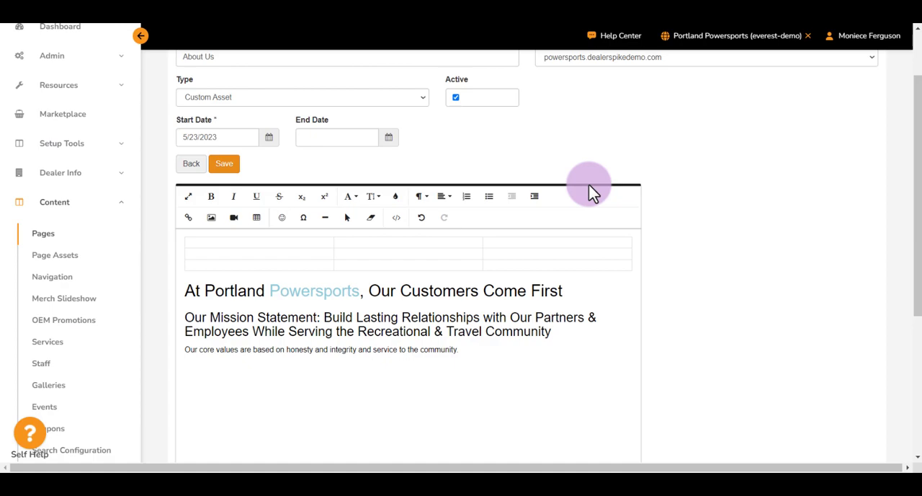
Save the About Us asset and check the site's menu for publishing changes
mouse_move(457, 235)
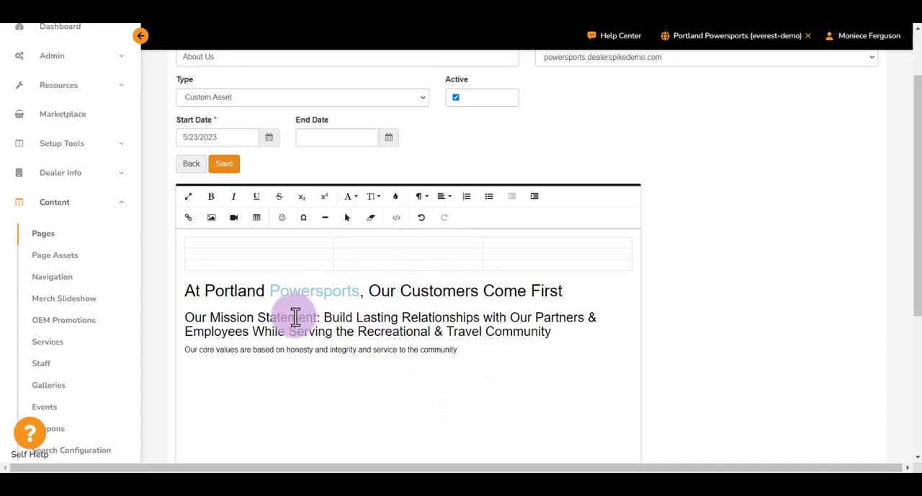
left_click(226, 169)
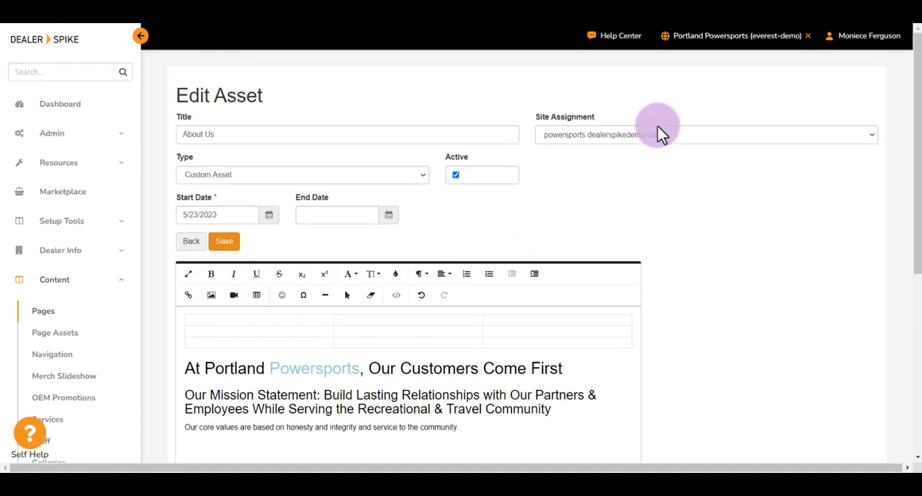
left_click(691, 45)
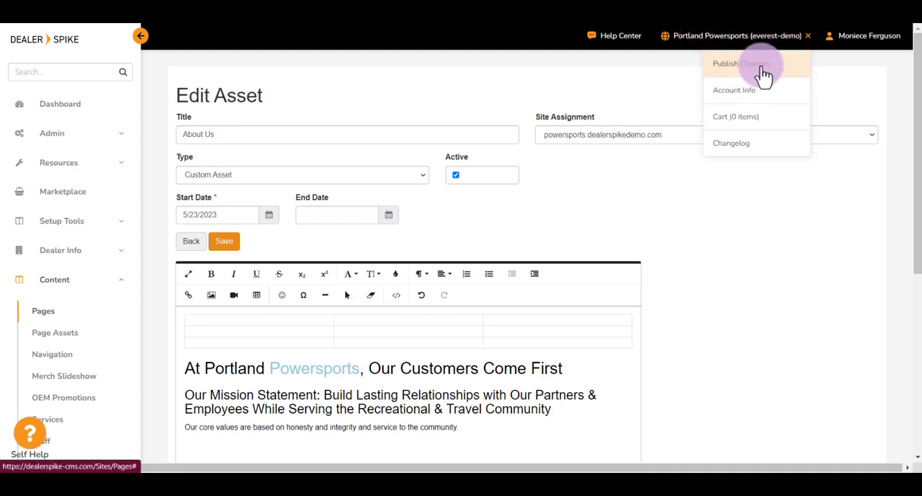
left_click(736, 42)
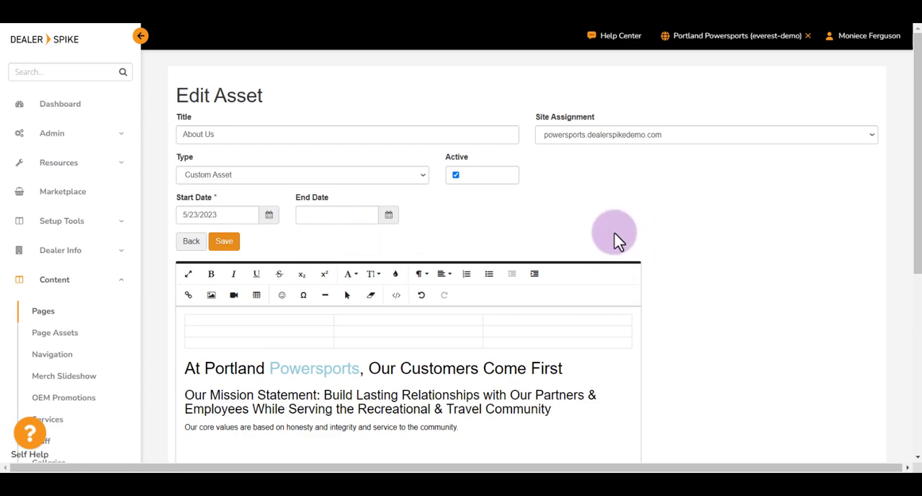
scroll(607, 234, "down", 1)
scroll(609, 234, "up", 1)
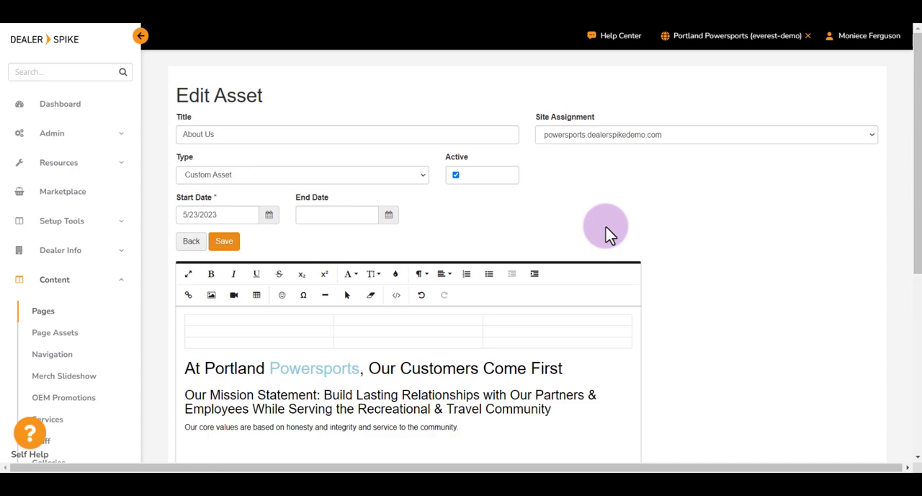
Go to the dashboard and view the Help Center's technical support options
left_click(91, 114)
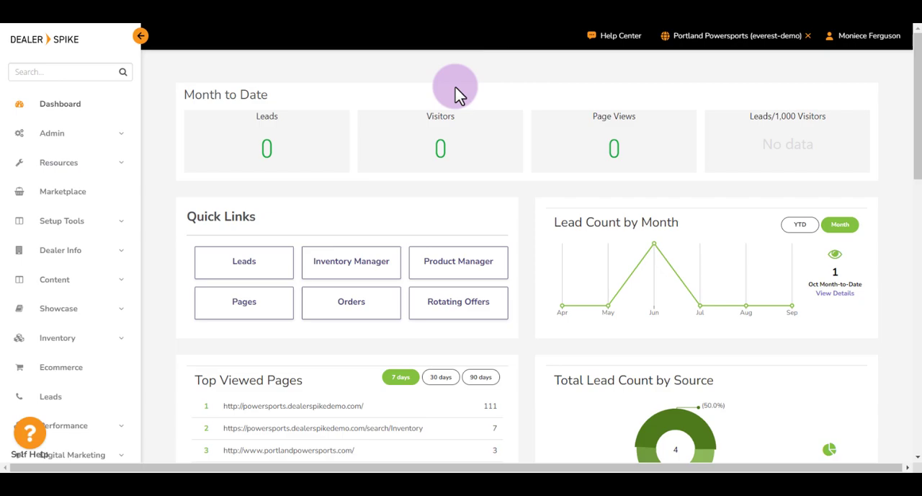
left_click(618, 37)
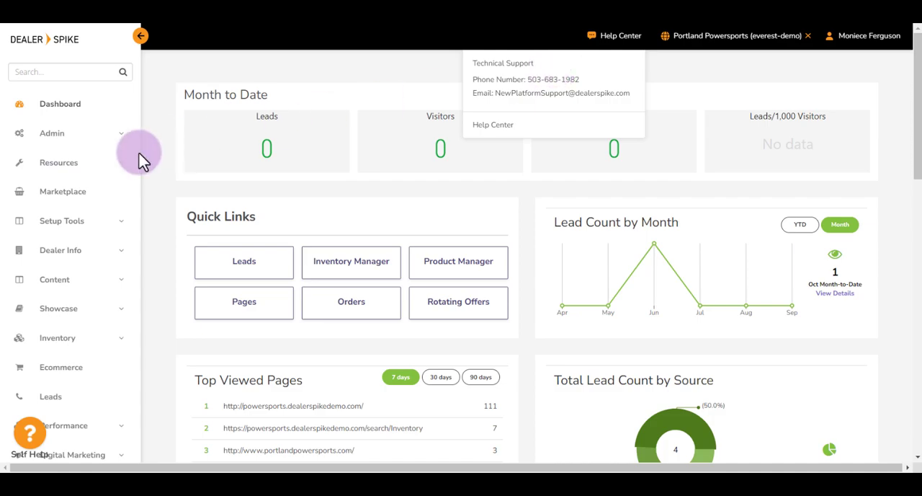
left_click(608, 39)
left_click(609, 45)
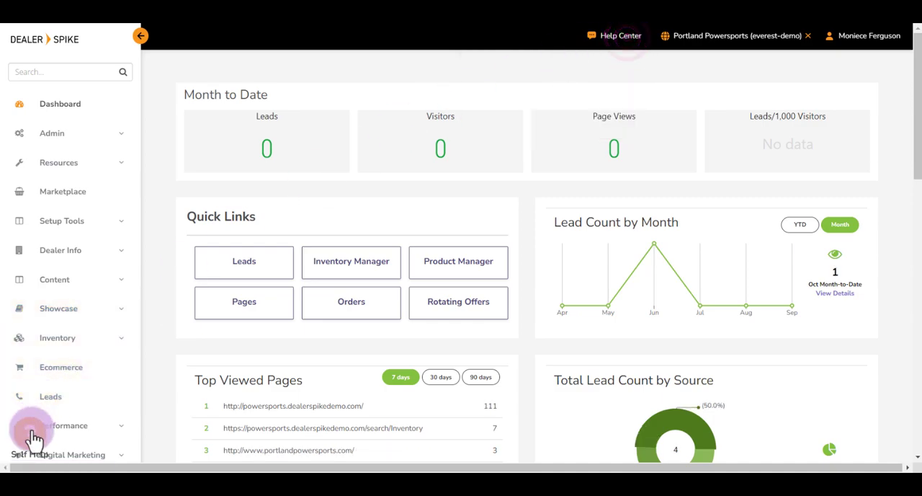
View the help article categories in the Self Help widget and close it
scroll(31, 435, "down", 1)
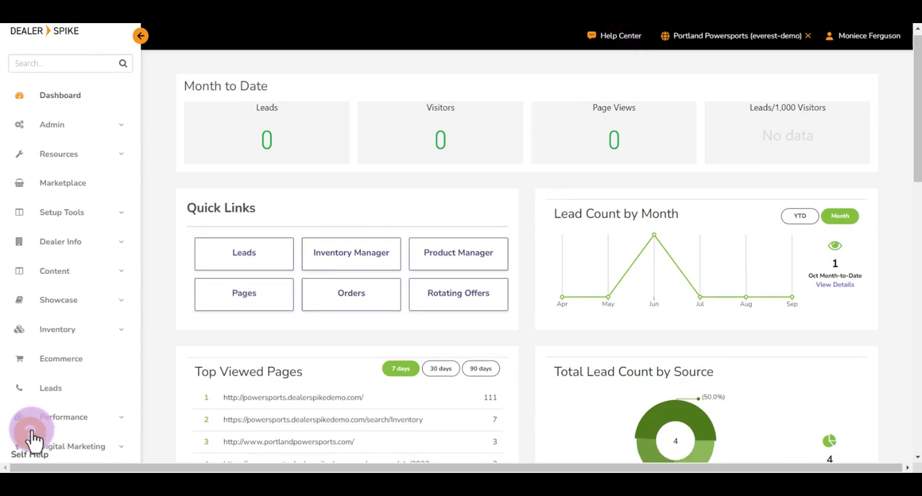
scroll(31, 435, "down", 1)
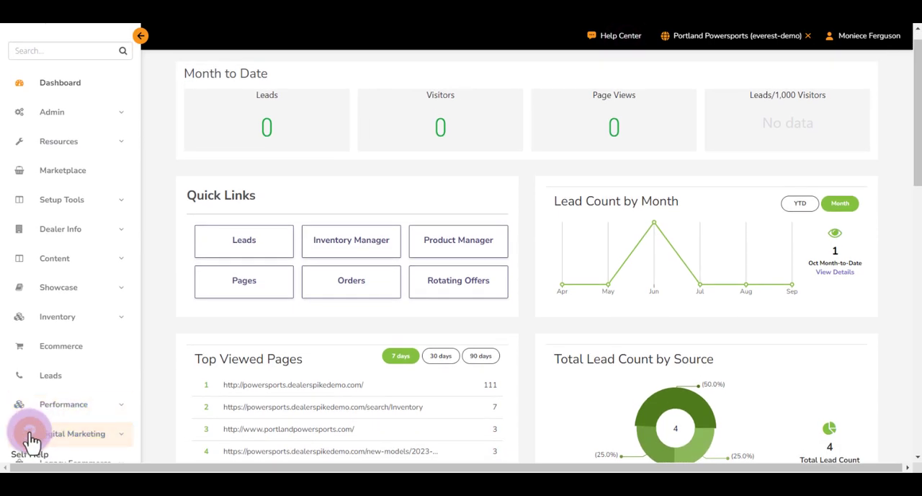
left_click(30, 434)
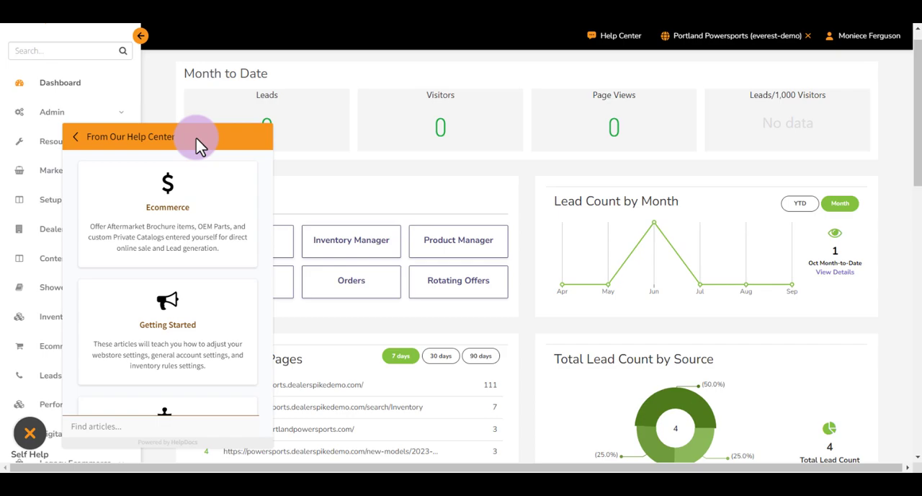
left_click(29, 435)
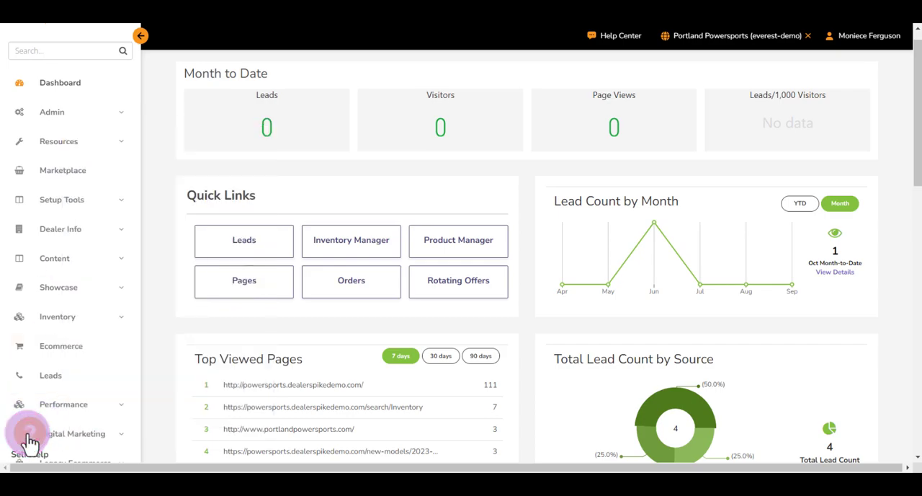